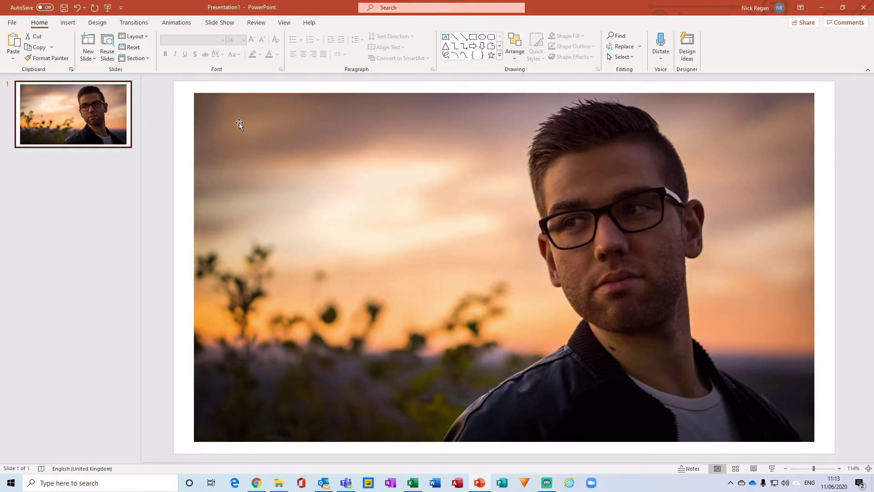
Select the portrait photo and start Remove Background from the Picture Format tab.
left_click(279, 161)
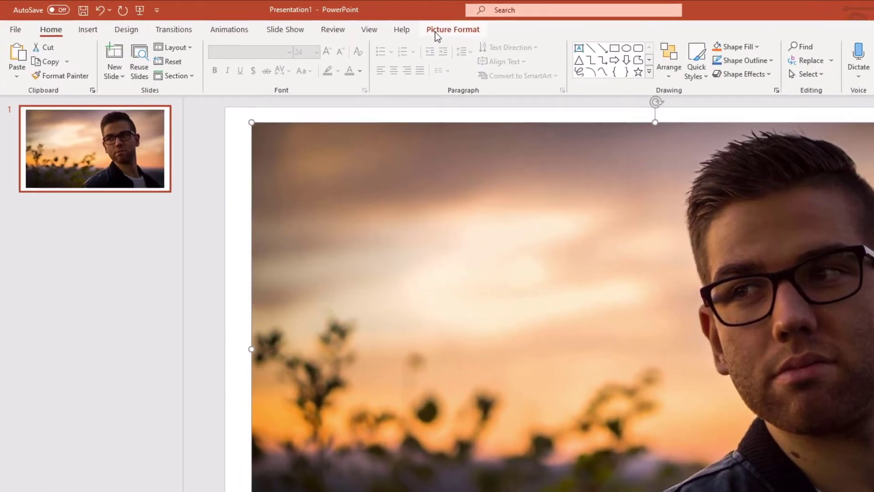
left_click(352, 24)
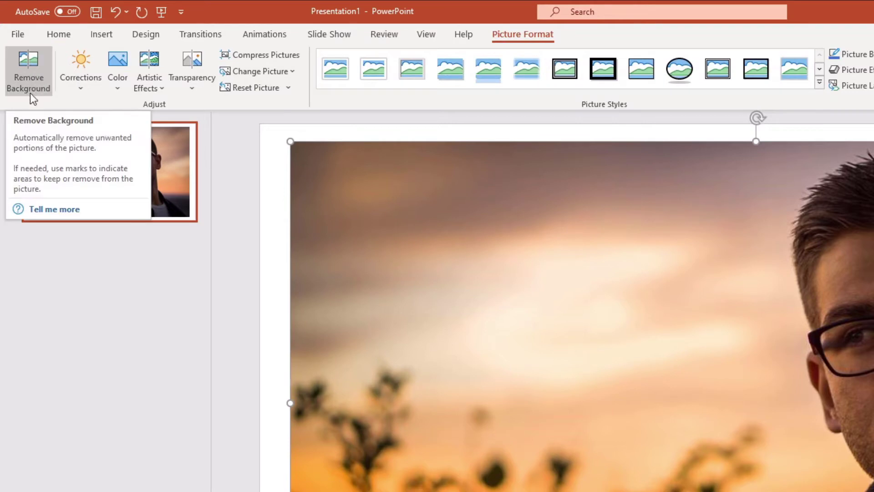
left_click(33, 76)
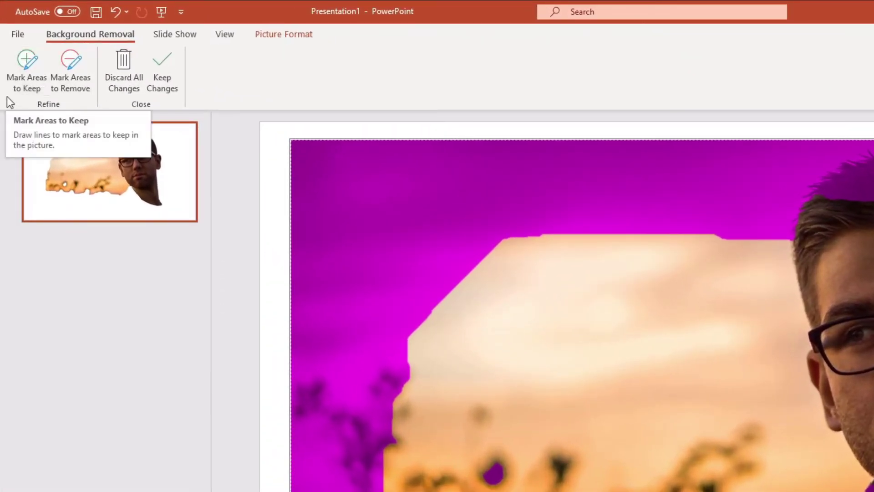
left_click(29, 80)
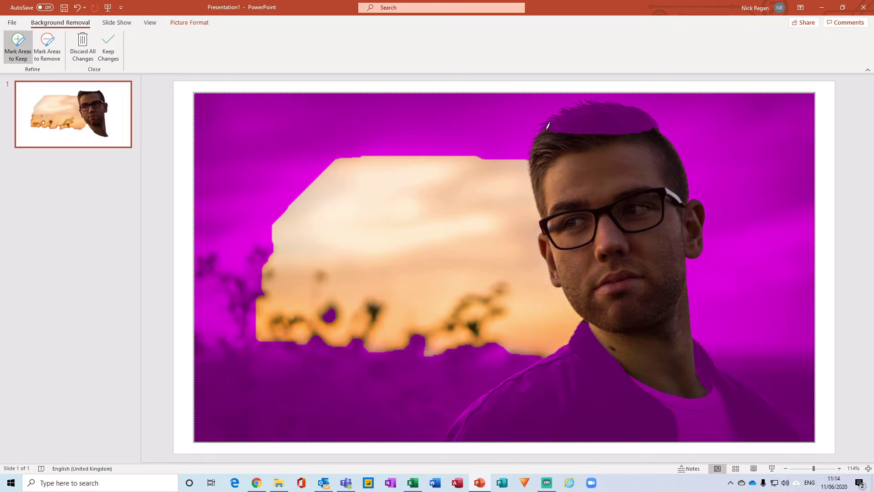
Mark the top edge of the man's hair and two stray hair strands as areas to keep.
mouse_move(547, 129)
left_mouse_down()
mouse_move(592, 107)
mouse_move(619, 108)
mouse_move(655, 129)
mouse_move(616, 140)
mouse_move(559, 139)
mouse_move(547, 128)
left_mouse_up()
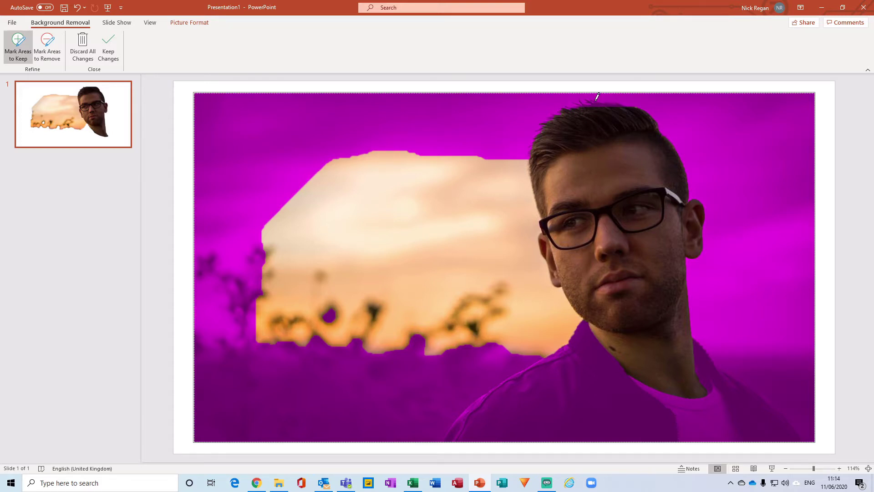
scroll(597, 96, "up", 5, "ctrl")
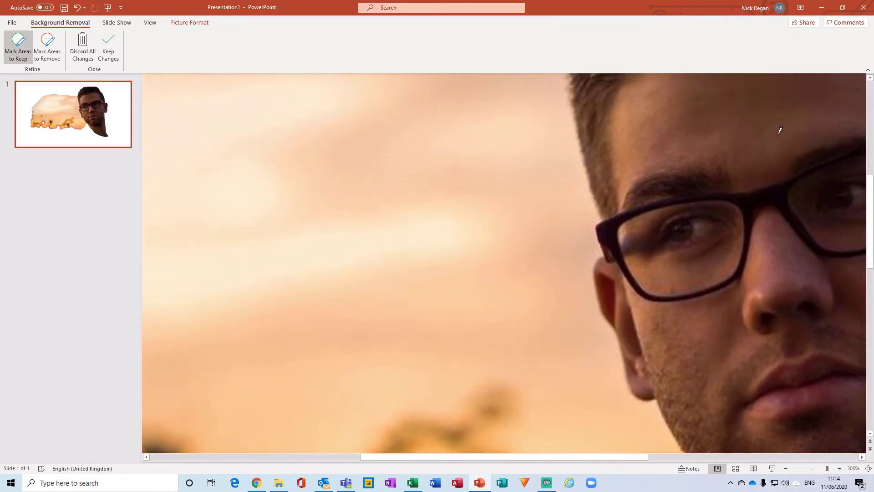
scroll(780, 130, "up", 5)
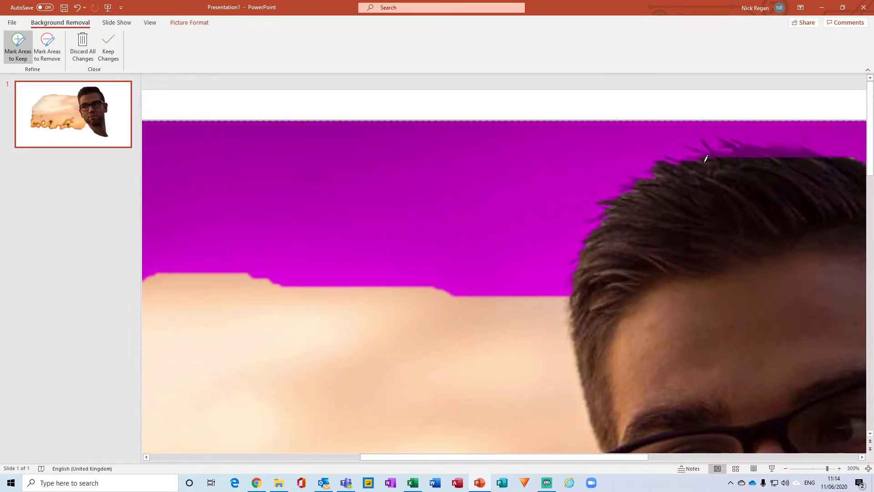
mouse_move(709, 156)
left_mouse_down()
mouse_move(782, 148)
mouse_move(820, 154)
left_mouse_up()
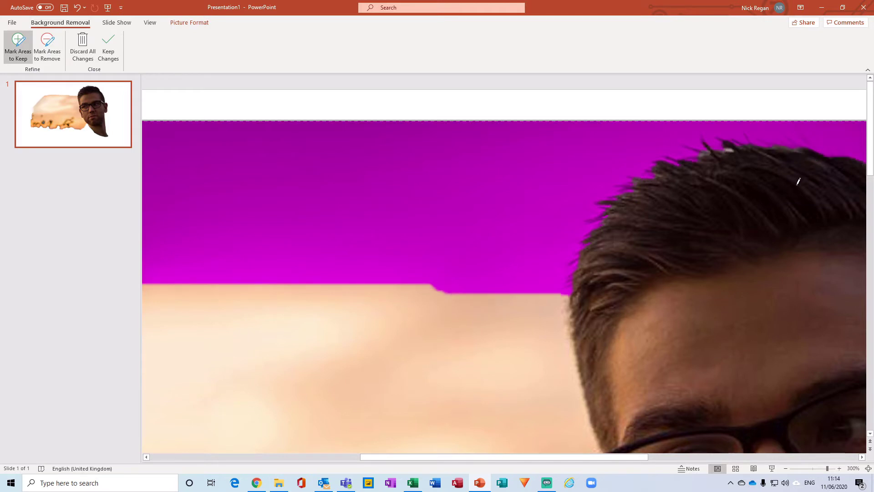
left_click(599, 210)
left_click(592, 217)
scroll(820, 154, "down", 10, "ctrl")
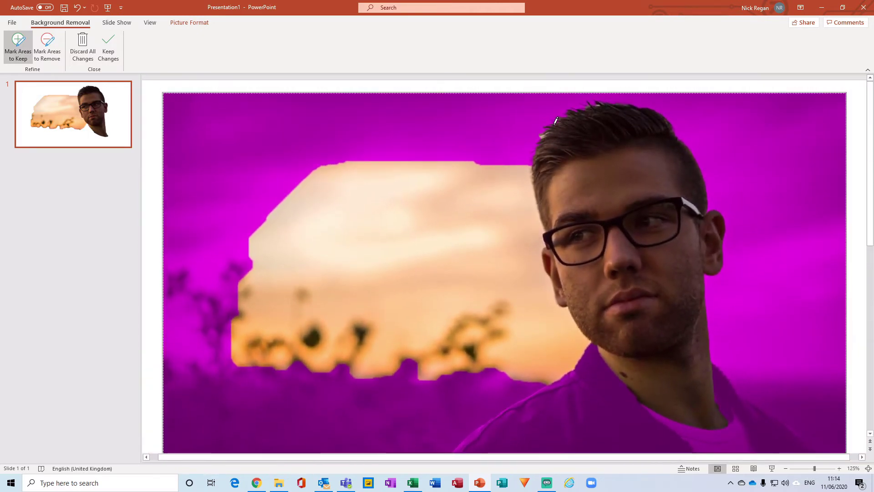
scroll(556, 121, "up", 12, "ctrl")
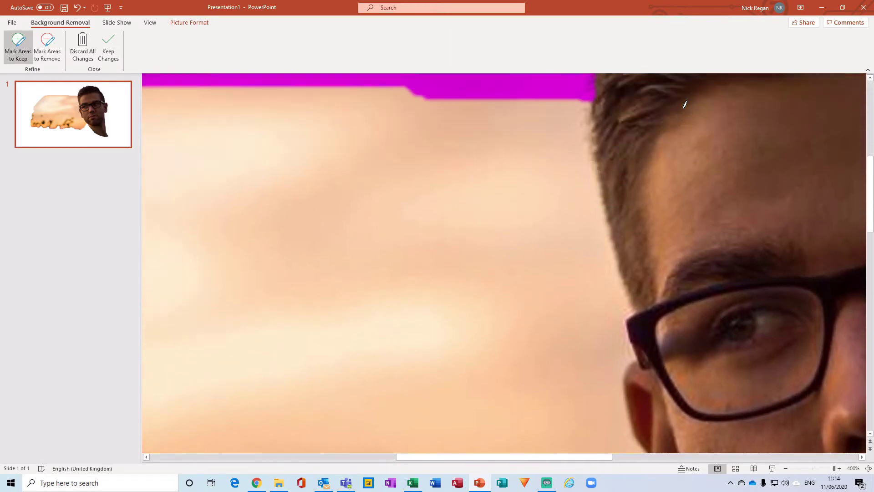
scroll(685, 105, "up", 5)
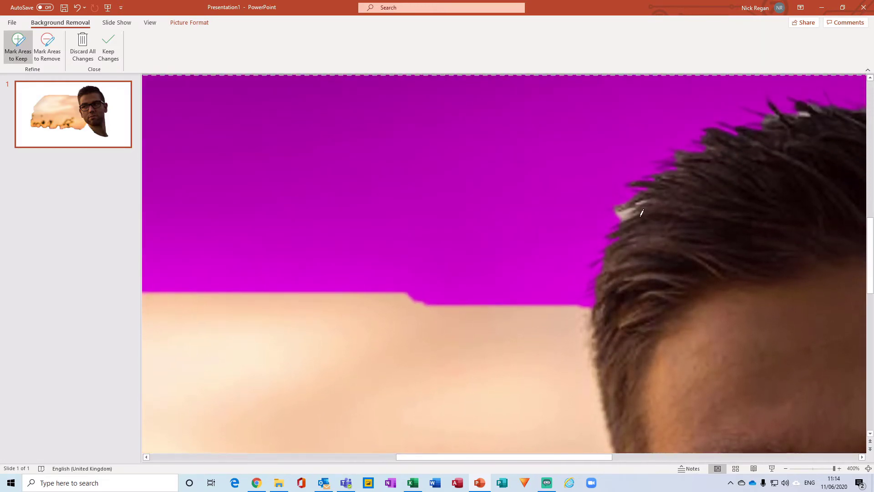
left_click(48, 42)
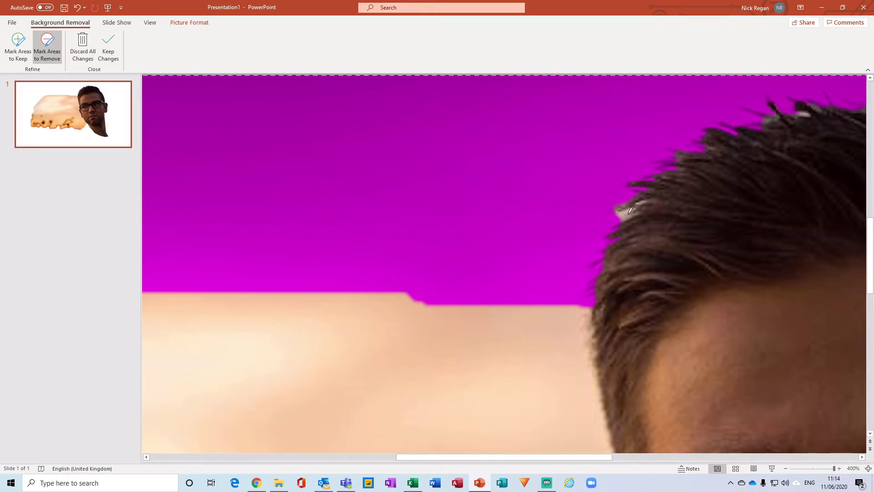
Zoom in and out around the background patch beside the man's ear.
scroll(637, 196, "down", 5)
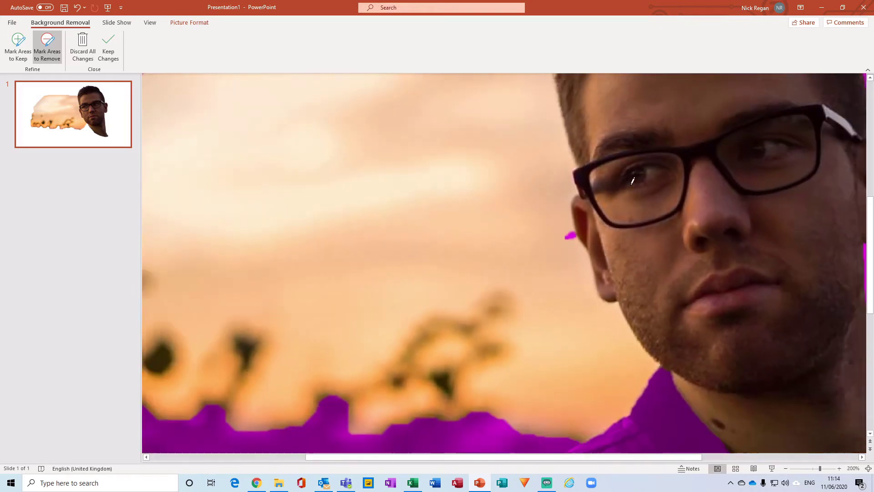
scroll(617, 148, "up", 2)
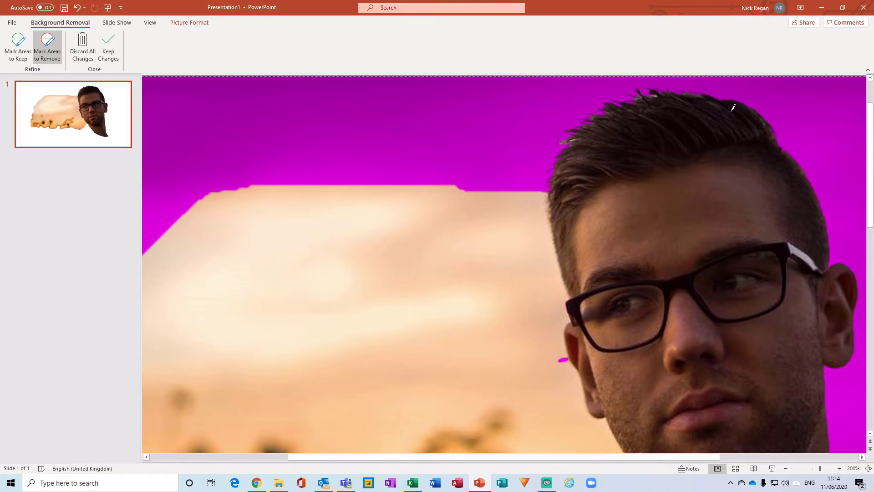
scroll(710, 116, "up", 1)
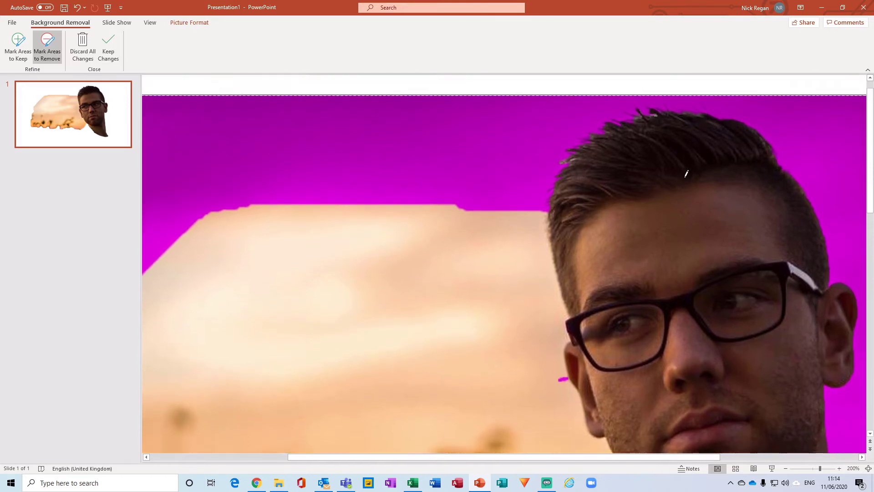
scroll(687, 173, "down", 5, "ctrl")
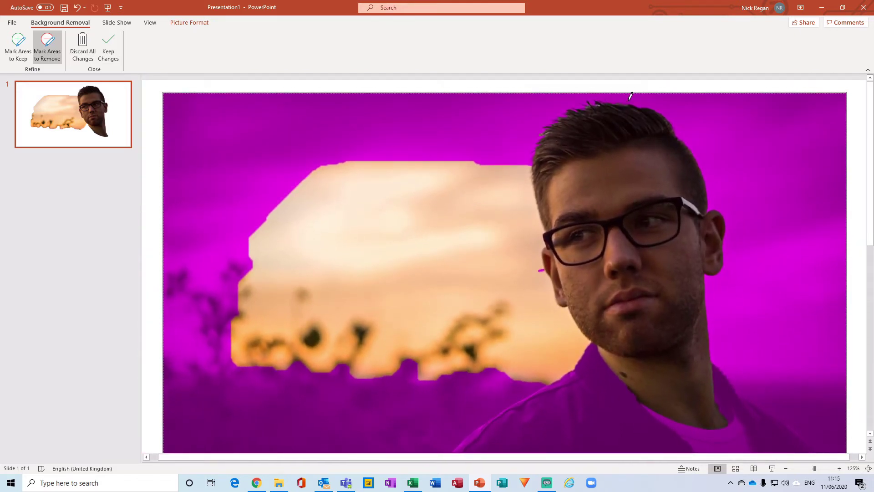
left_click(22, 48)
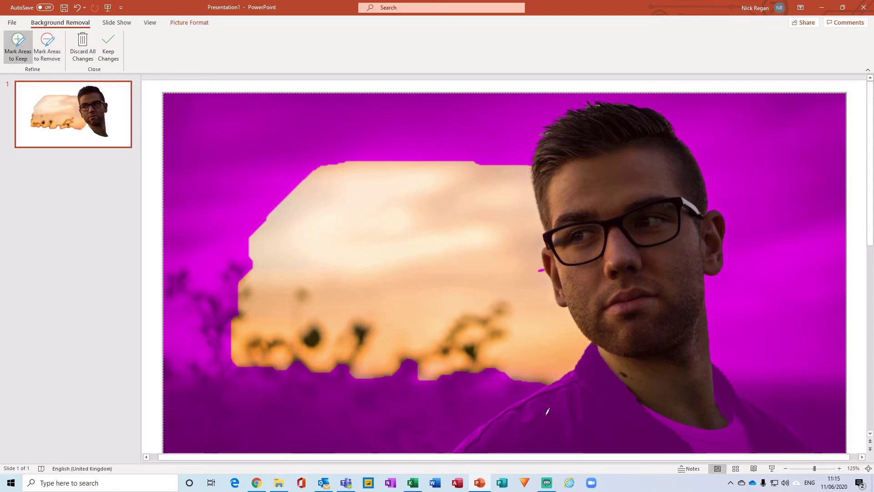
Paint keep strokes along the jacket's right shoulder line and across the picture's bottom edge.
mouse_move(462, 445)
left_mouse_down()
mouse_move(594, 354)
mouse_move(623, 395)
mouse_move(666, 417)
mouse_move(724, 427)
mouse_move(738, 405)
mouse_move(720, 373)
mouse_move(792, 432)
mouse_move(774, 450)
mouse_move(601, 443)
mouse_move(479, 428)
mouse_move(461, 415)
left_mouse_up()
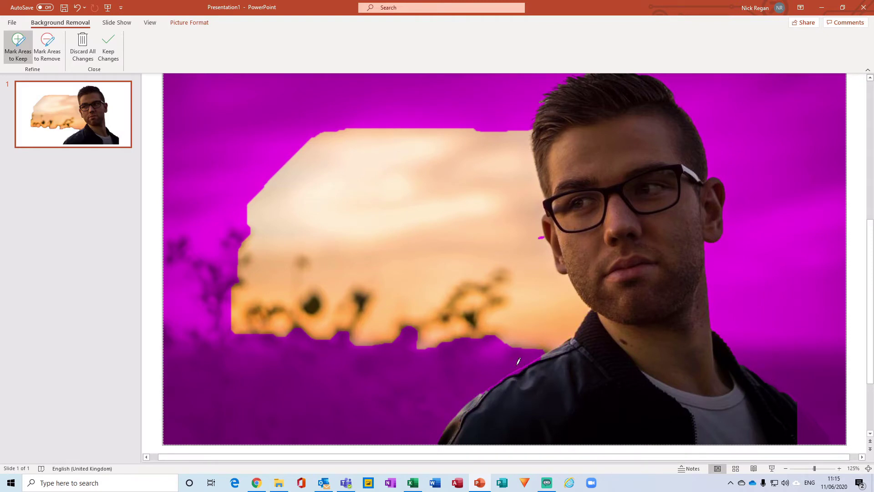
scroll(519, 361, "up", 10, "ctrl")
scroll(550, 363, "down", 3)
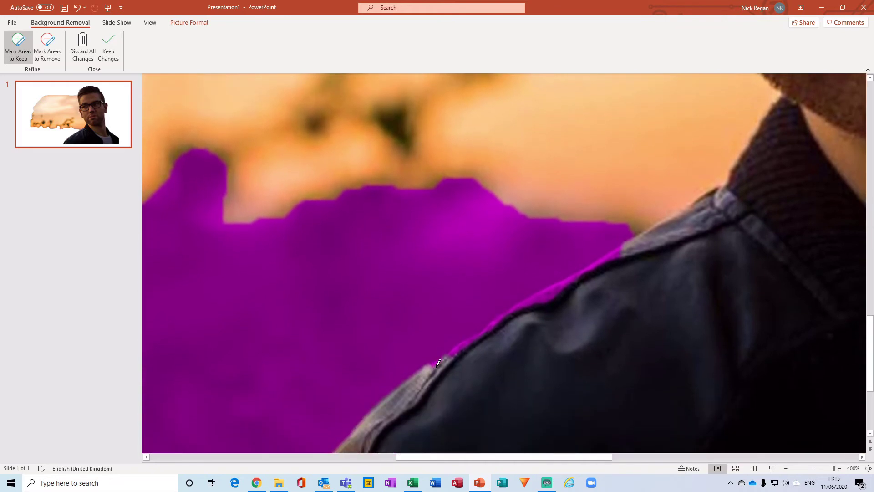
left_click_drag(447, 356, 508, 315)
left_click_drag(445, 360, 623, 249)
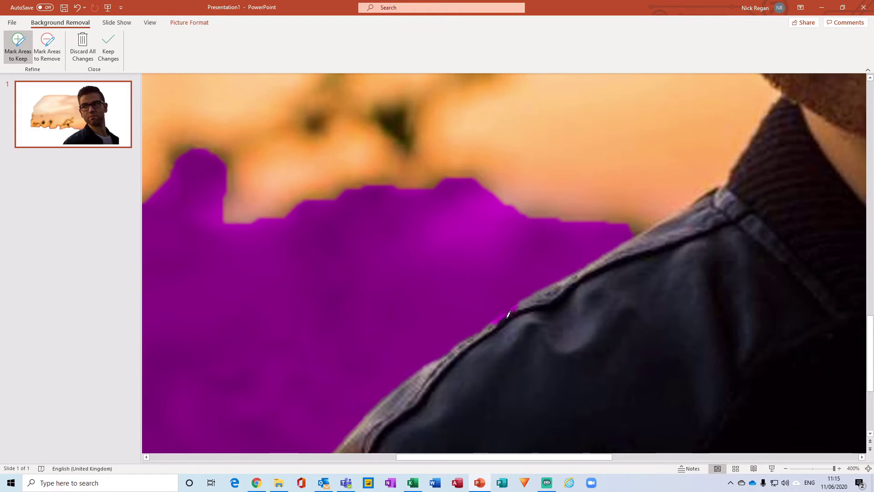
scroll(542, 319, "down", 10, "ctrl")
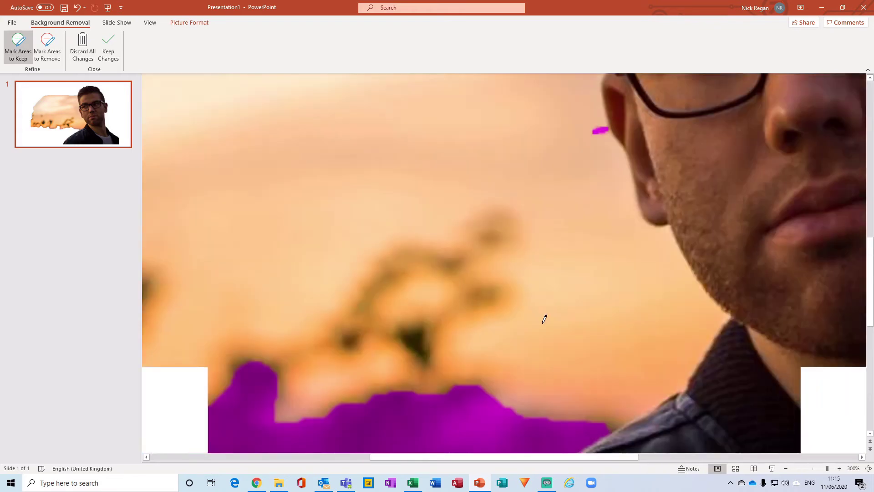
scroll(604, 346, "down", 2)
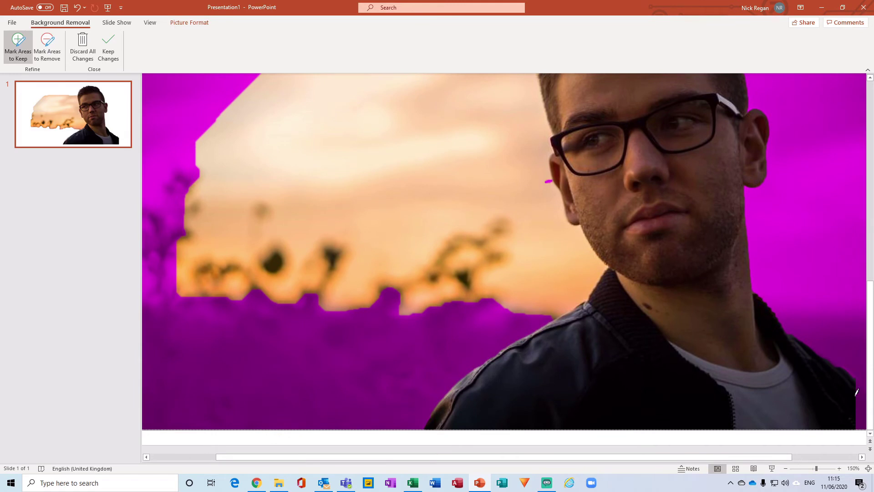
left_click_drag(440, 457, 664, 452)
scroll(818, 412, "up", 10, "ctrl")
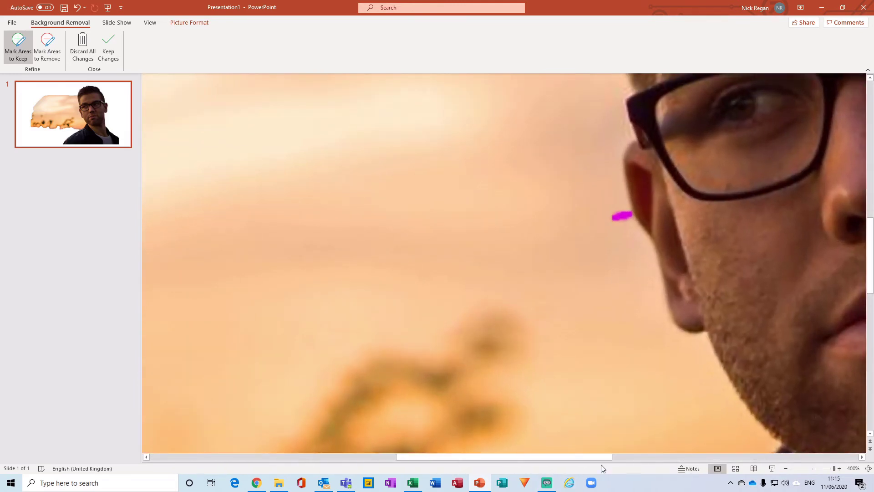
left_click_drag(591, 458, 795, 441)
scroll(585, 336, "down", 5)
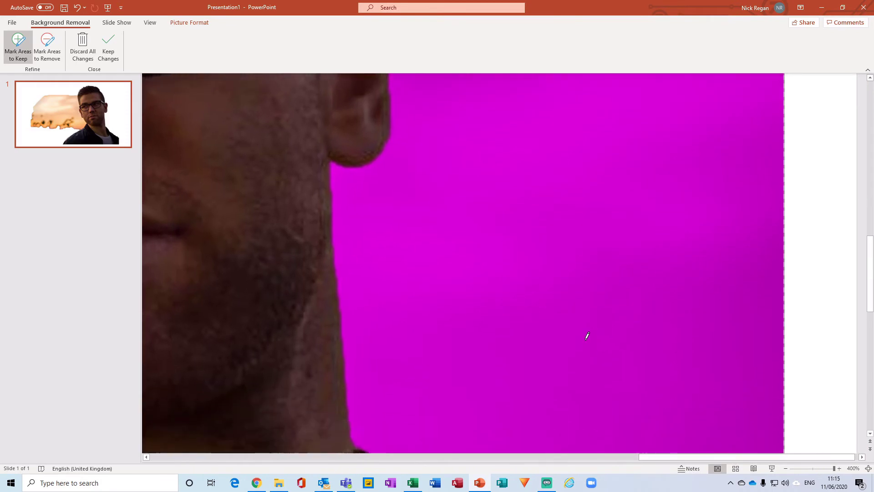
scroll(568, 360, "down", 8)
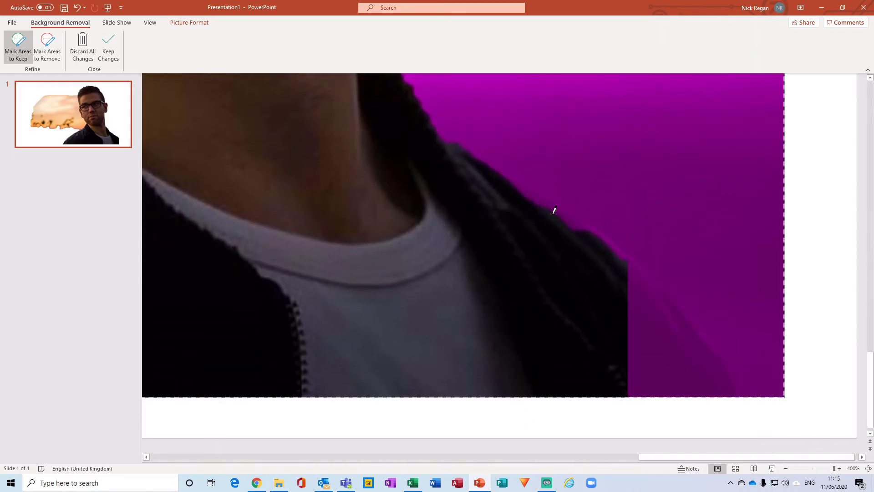
Extend the kept area over the hair, shoulder edge and jacket down to the picture's bottom.
left_click_drag(526, 190, 592, 235)
mouse_move(684, 332)
left_mouse_down()
mouse_move(725, 382)
mouse_move(616, 395)
mouse_move(529, 200)
mouse_move(533, 237)
left_mouse_up()
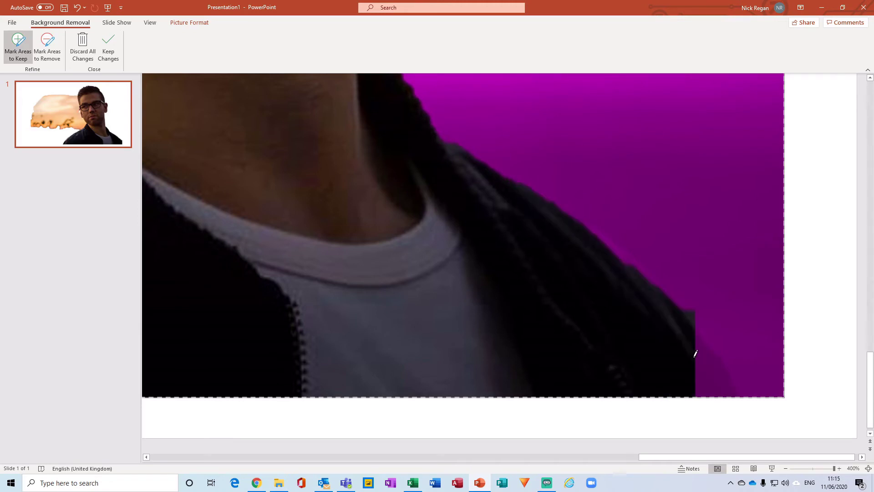
mouse_move(707, 341)
left_mouse_down()
mouse_move(724, 385)
mouse_move(708, 377)
left_mouse_up()
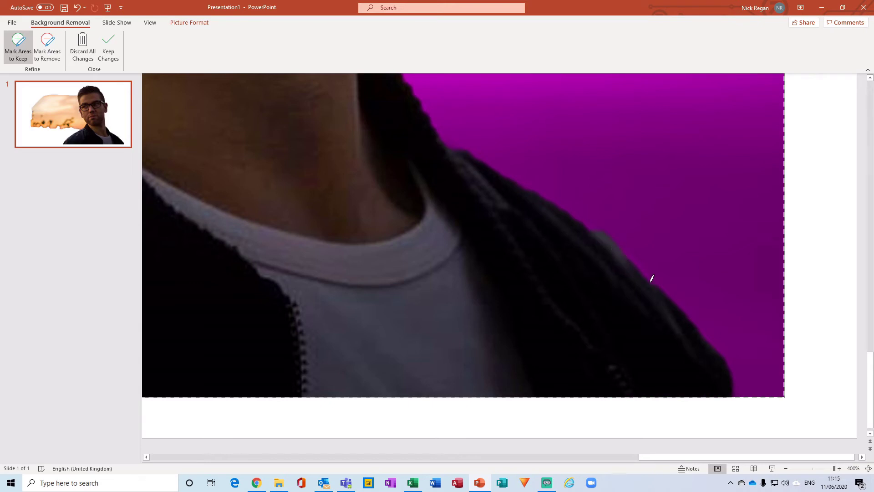
left_click_drag(591, 222, 486, 162)
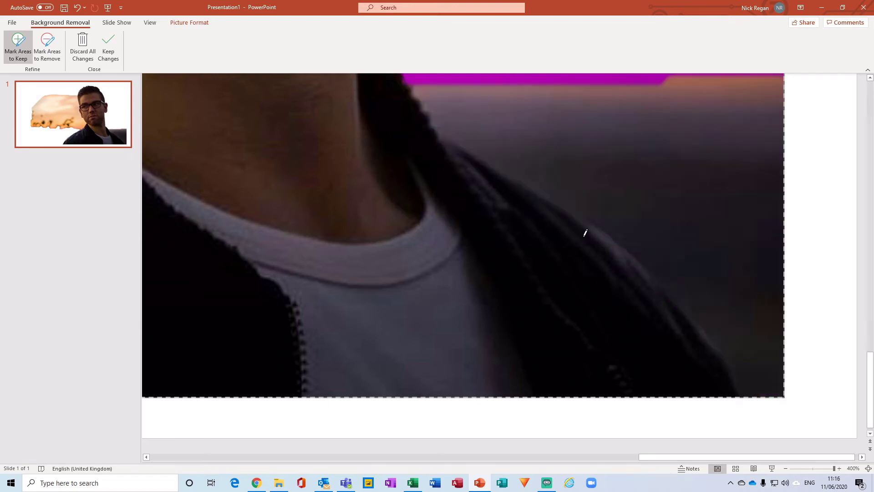
scroll(586, 234, "down", 5, "ctrl")
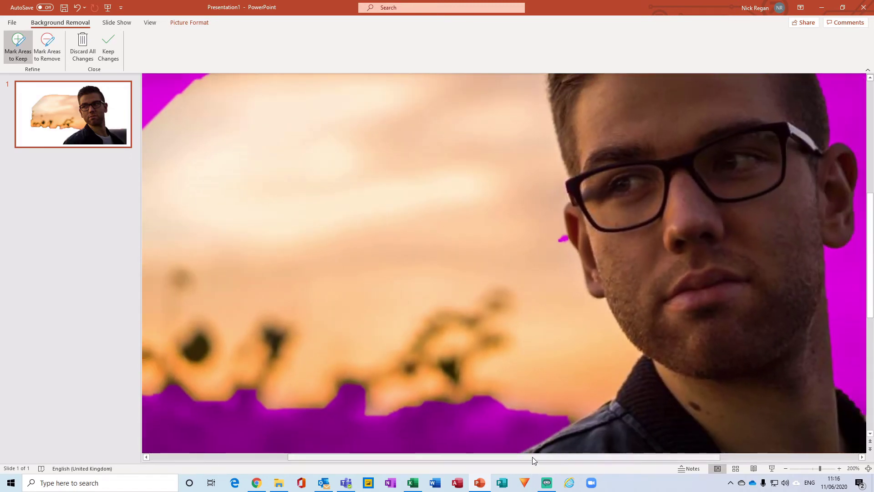
left_click_drag(532, 457, 671, 457)
scroll(739, 323, "down", 3)
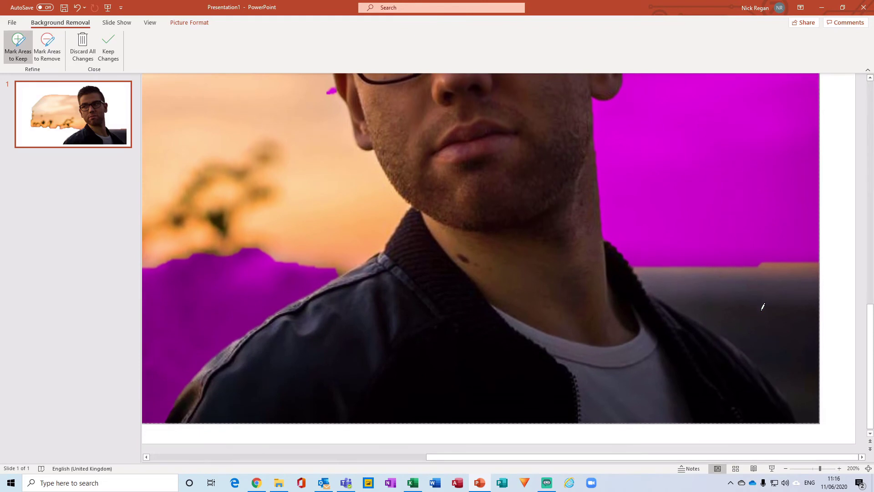
Mark the grey background right of the jacket for removal, restoring a small piece of jacket edge.
left_click(47, 48)
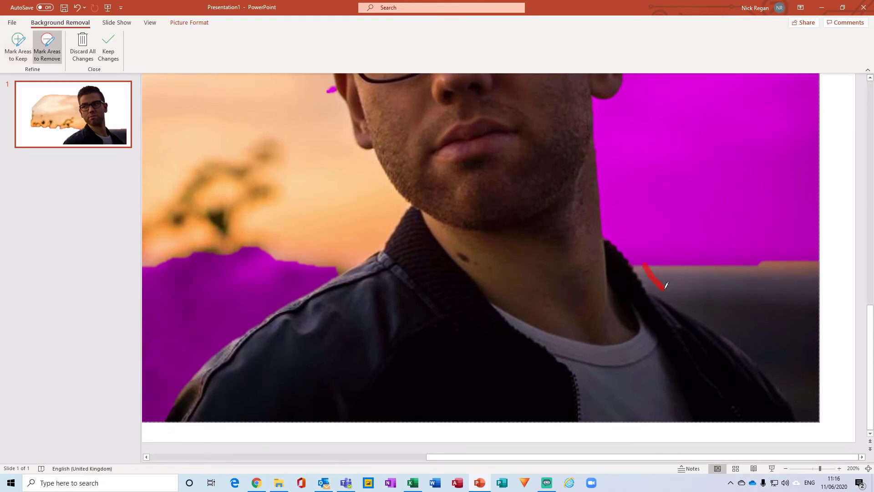
mouse_move(715, 317)
left_mouse_down()
mouse_move(759, 341)
mouse_move(804, 409)
mouse_move(818, 414)
left_mouse_up()
mouse_move(825, 257)
left_mouse_down()
mouse_move(731, 253)
mouse_move(646, 264)
left_mouse_up()
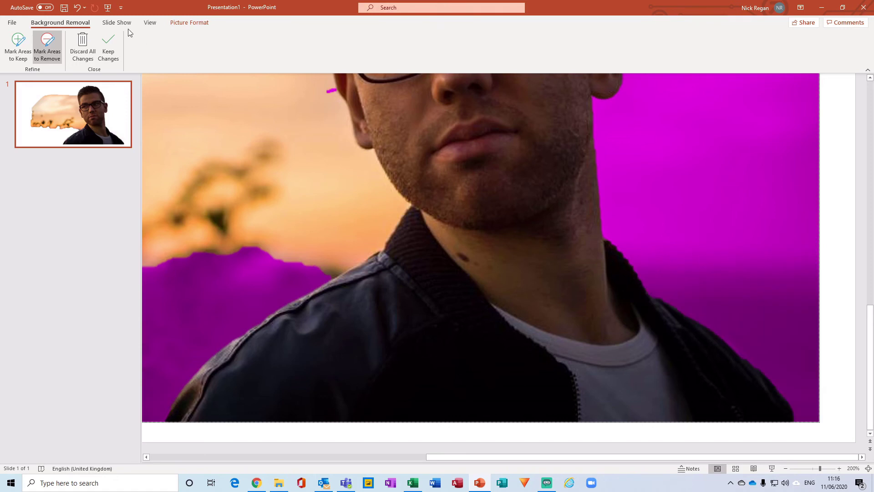
left_click(10, 54)
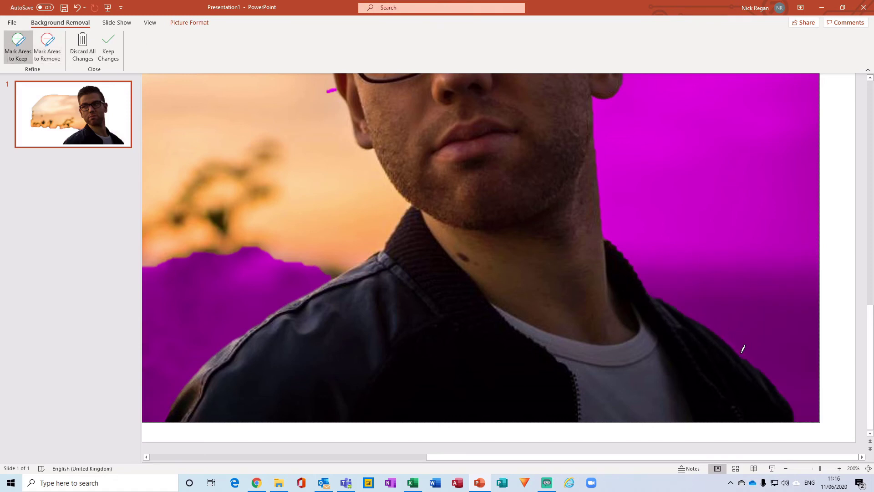
left_click_drag(735, 345, 722, 337)
scroll(743, 362, "down", 10)
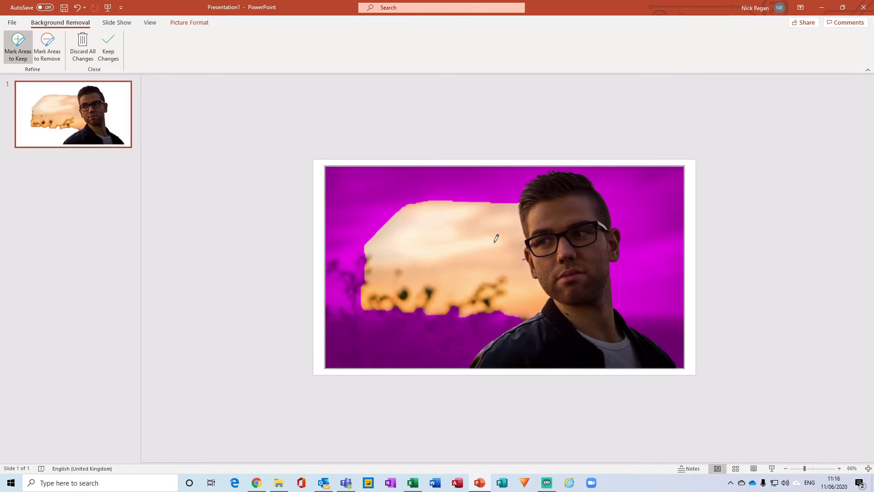
left_click(57, 51)
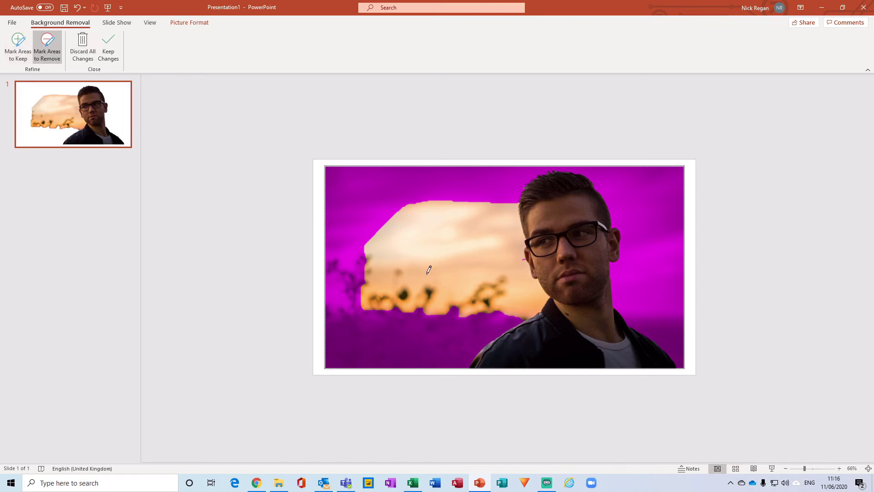
Loop around the leftover sunset sky on the left to remove it, then keep the changes.
mouse_move(413, 193)
left_mouse_down()
mouse_move(335, 324)
mouse_move(518, 313)
mouse_move(531, 290)
mouse_move(518, 224)
mouse_move(478, 188)
left_mouse_up()
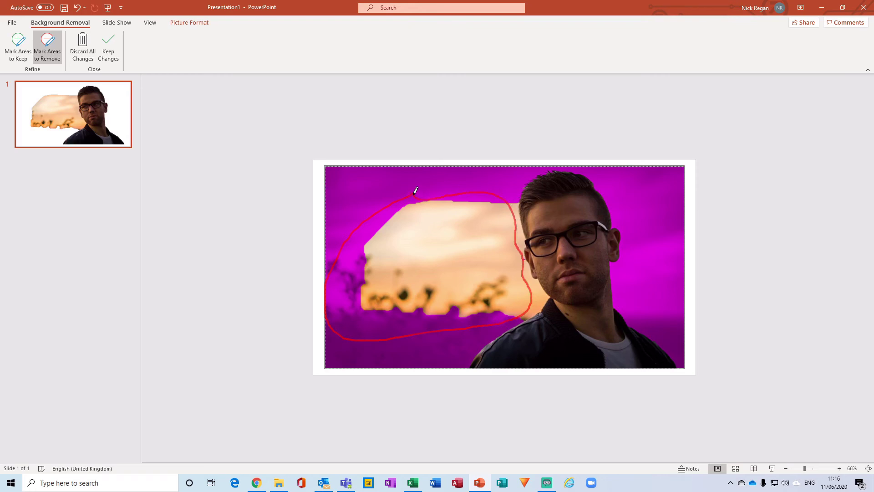
left_click_drag(423, 191, 423, 192)
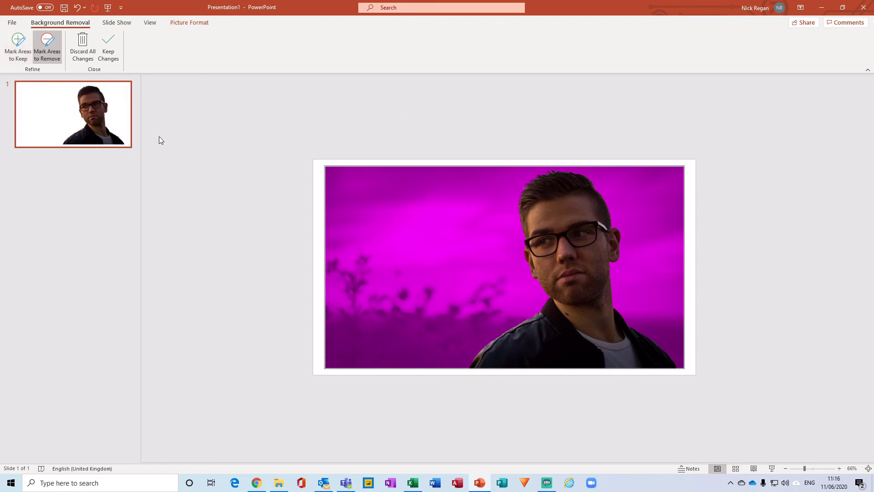
left_click(112, 42)
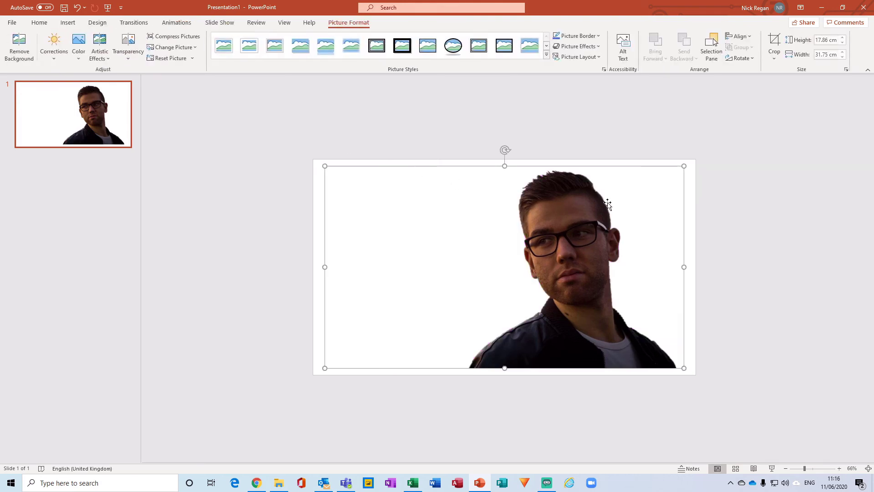
Fit the slide to the window and deselect the picture to view the cut-out portrait.
left_click(868, 468)
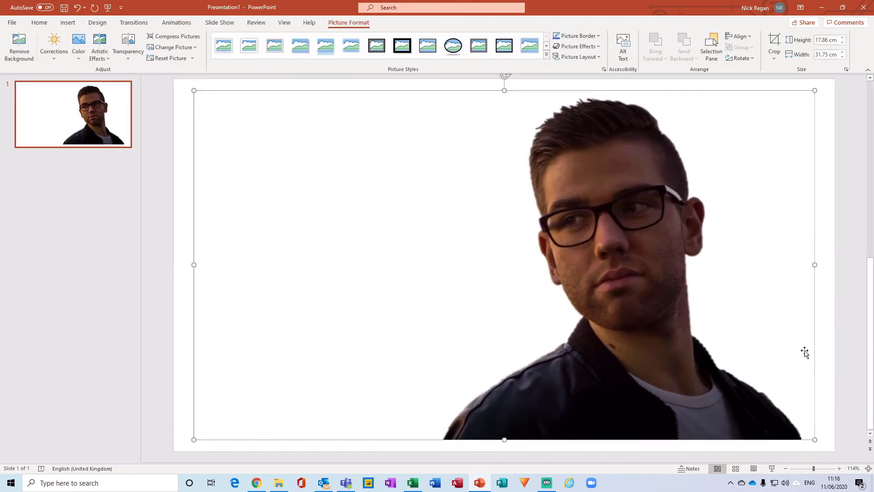
left_click(858, 255)
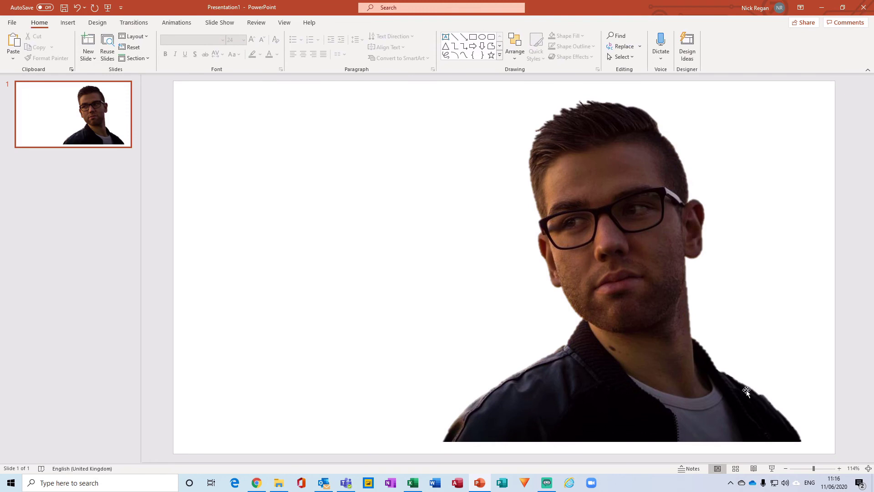